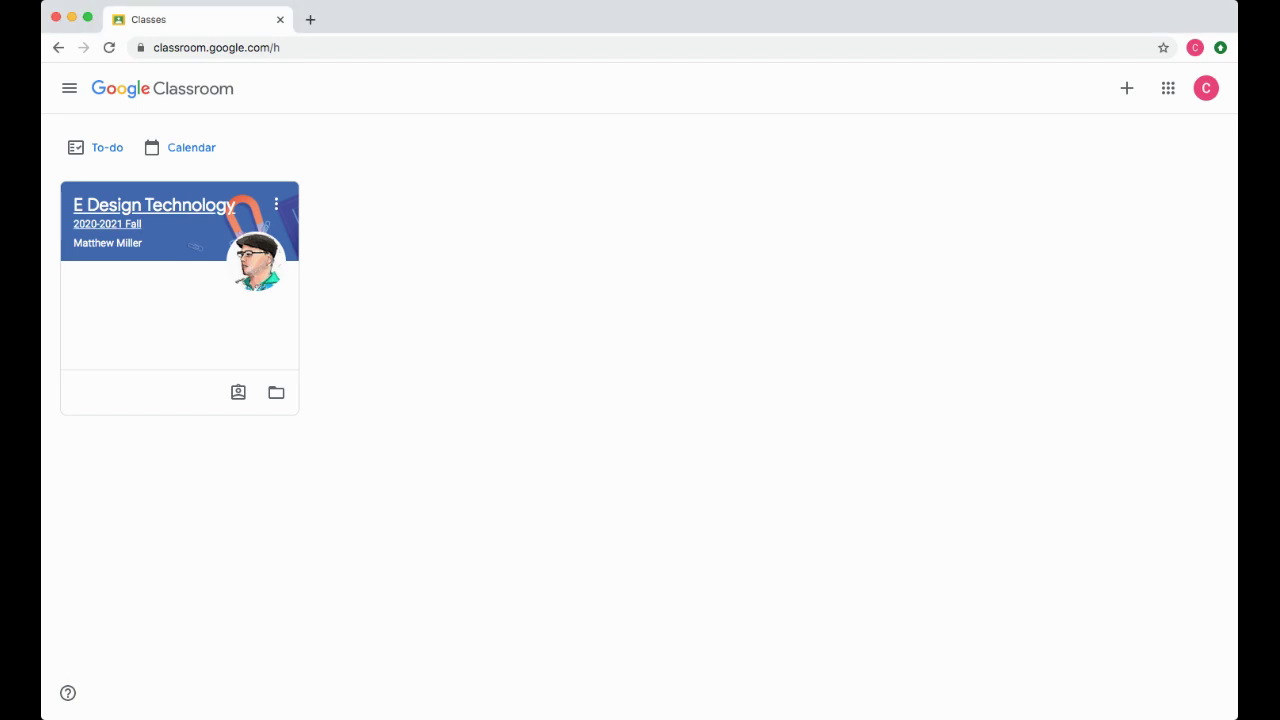
- Open the E Design Technology class's Classwork and expand the Nolat Labs material
left_click(154, 205)
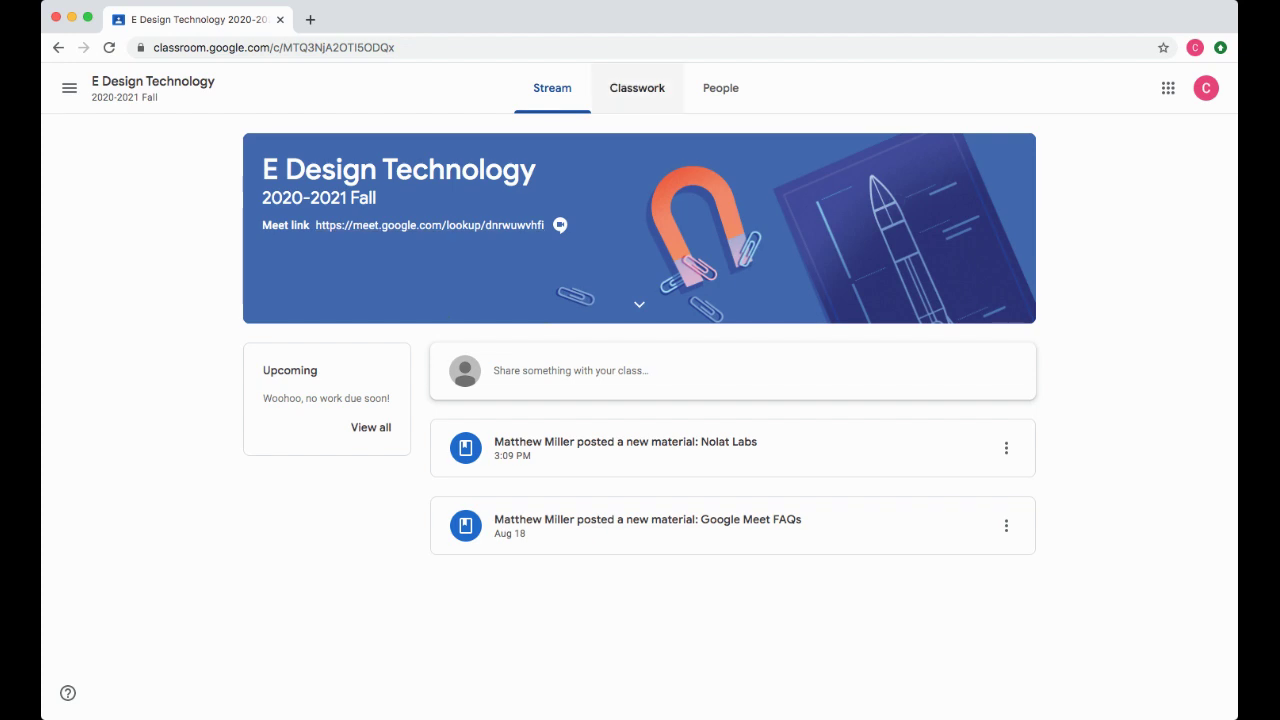
left_click(637, 88)
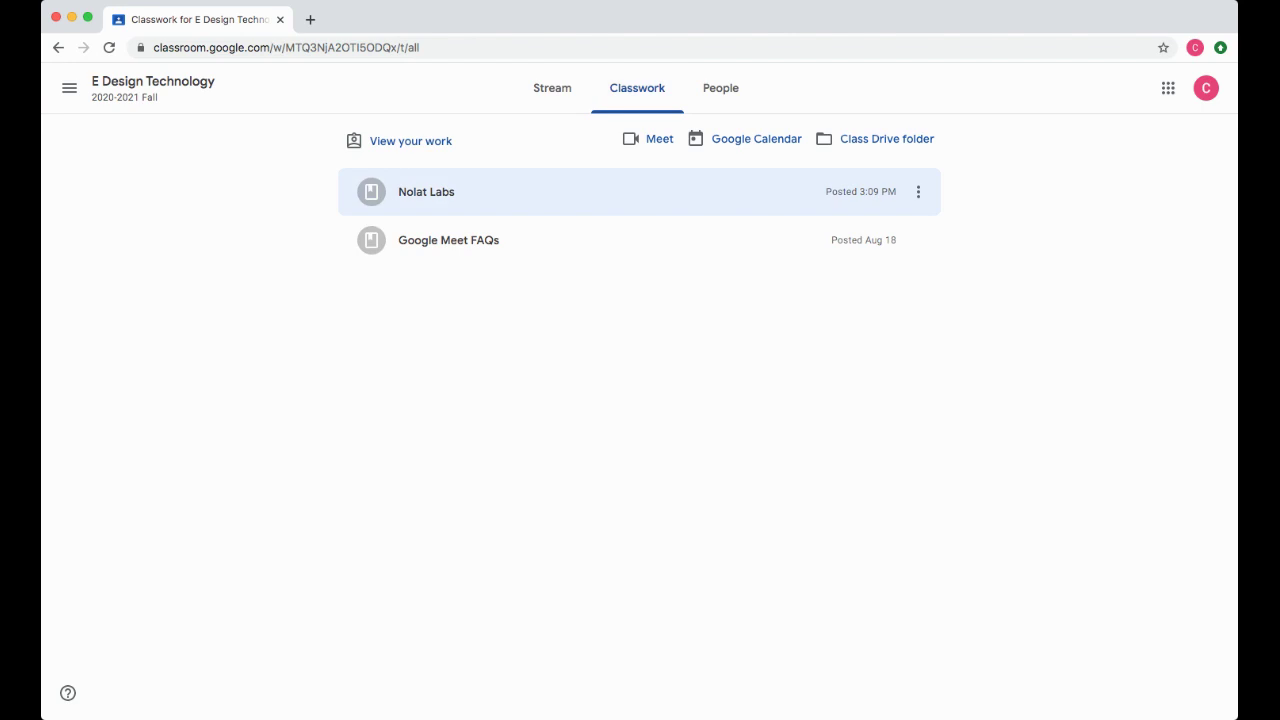
left_click(640, 191)
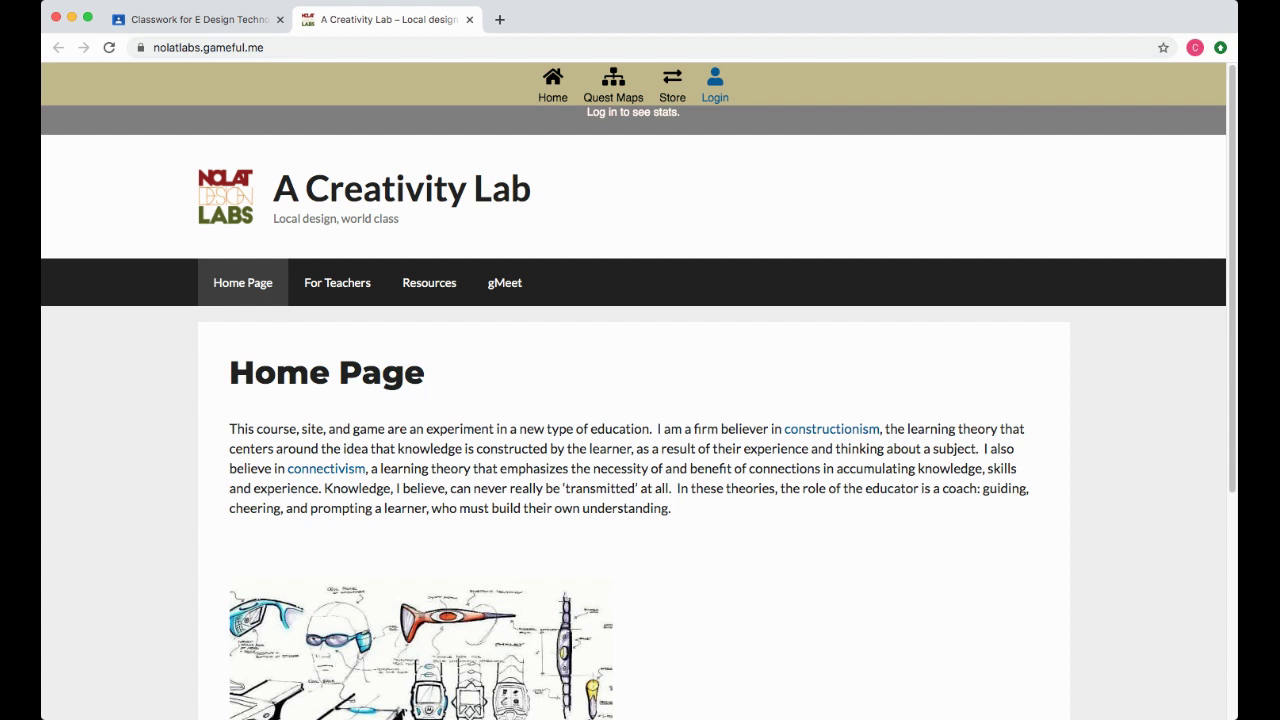
- Go to the Nolat Labs login and continue with Google
left_click(715, 86)
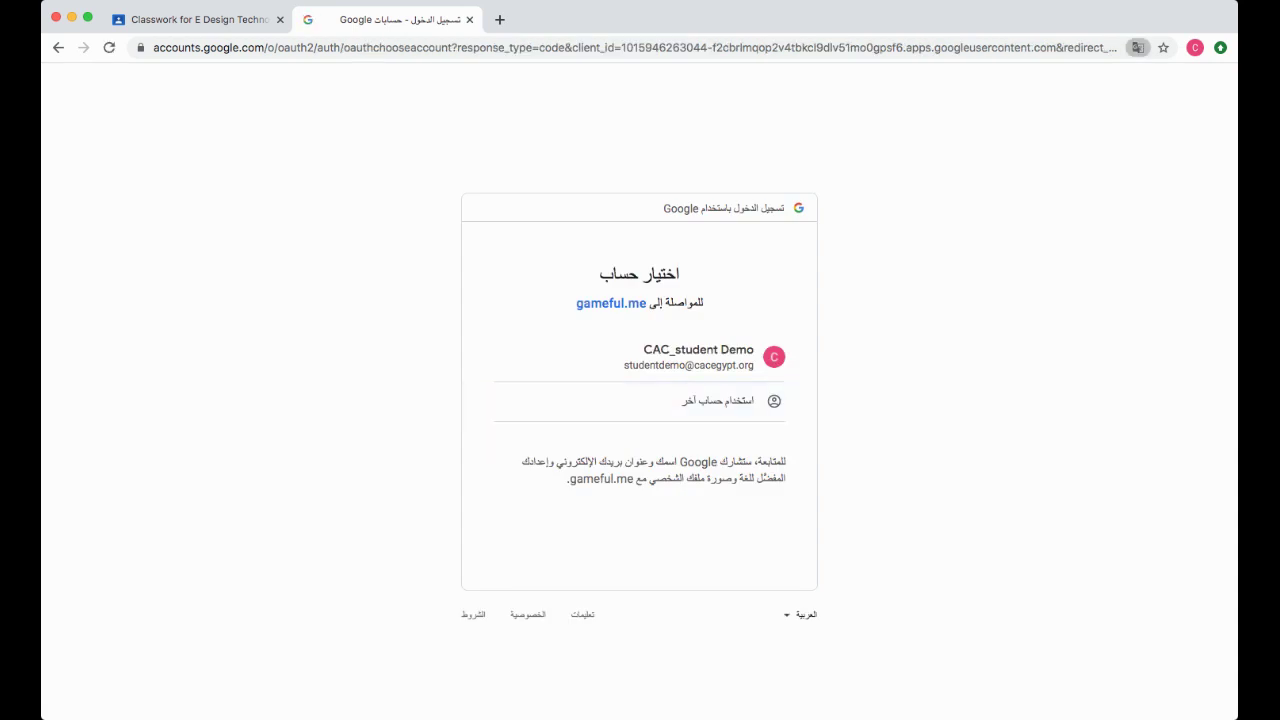
- Switch the sign-in page to English (United Kingdom) and choose the student account
left_click(800, 614)
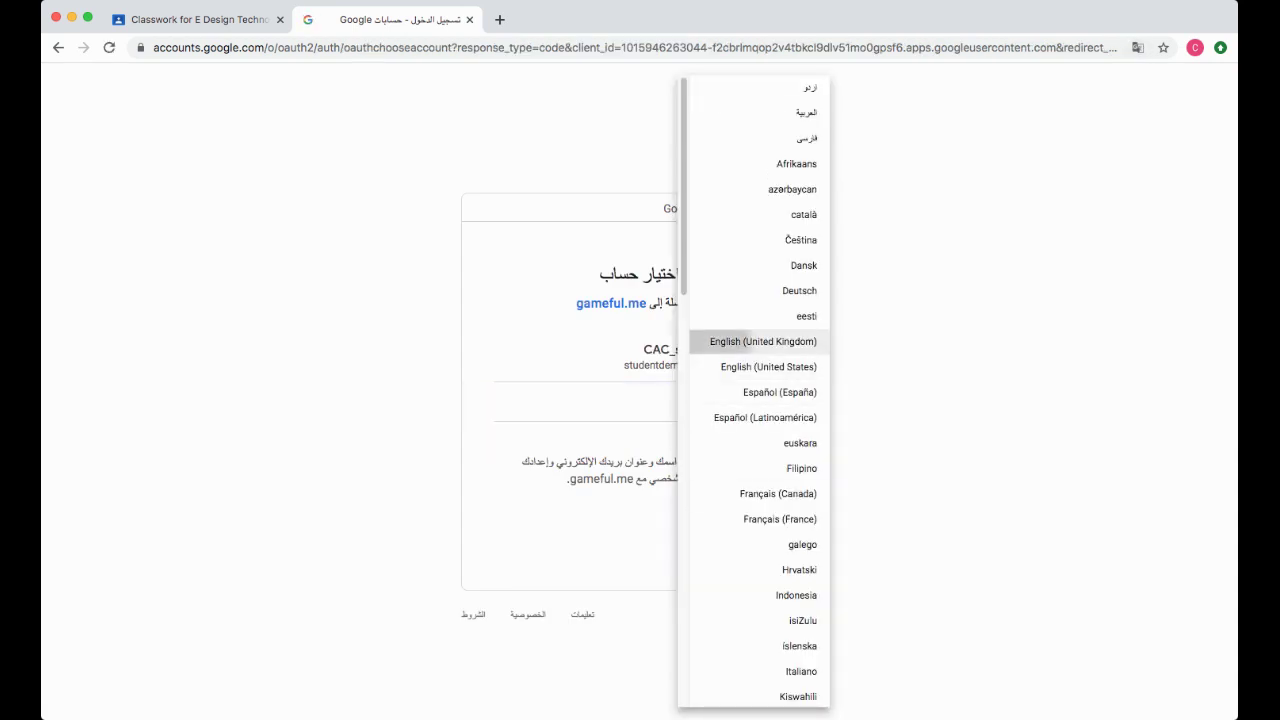
left_click(763, 341)
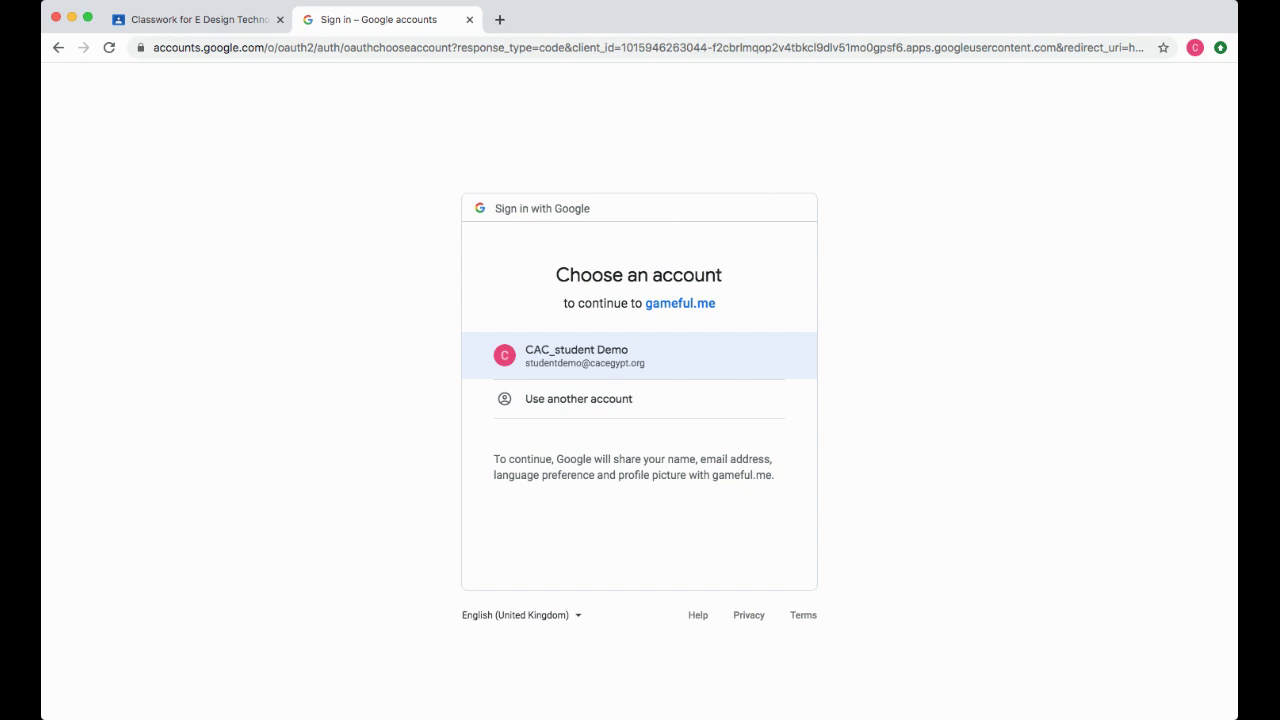
left_click(576, 355)
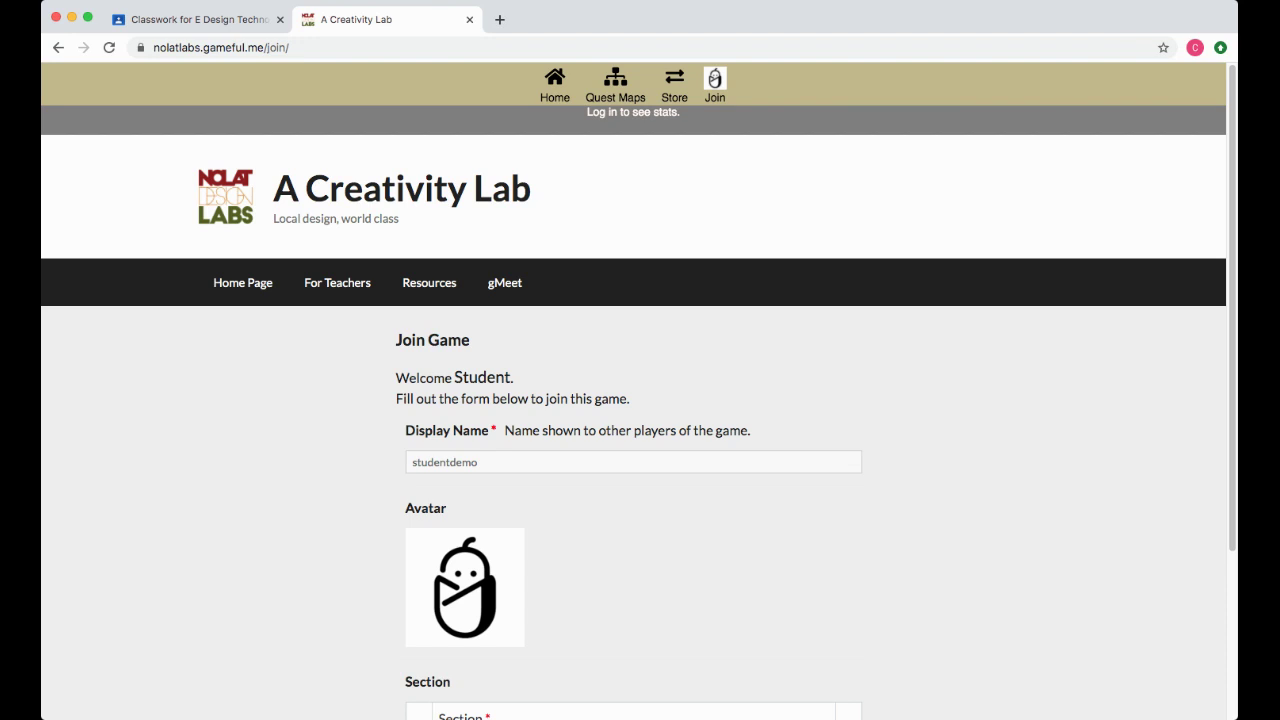
- Replace the Display Name field's text with 'Baby B'
scroll(633, 400, "down", 2)
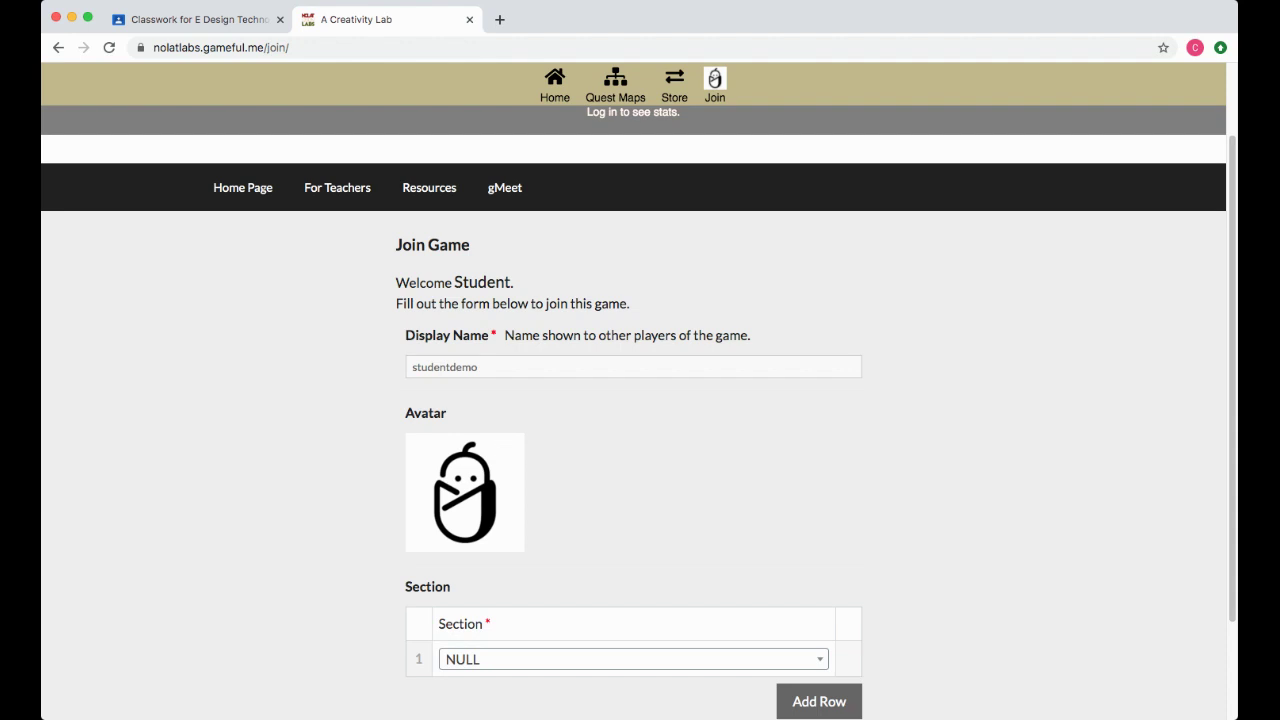
key("Tab")
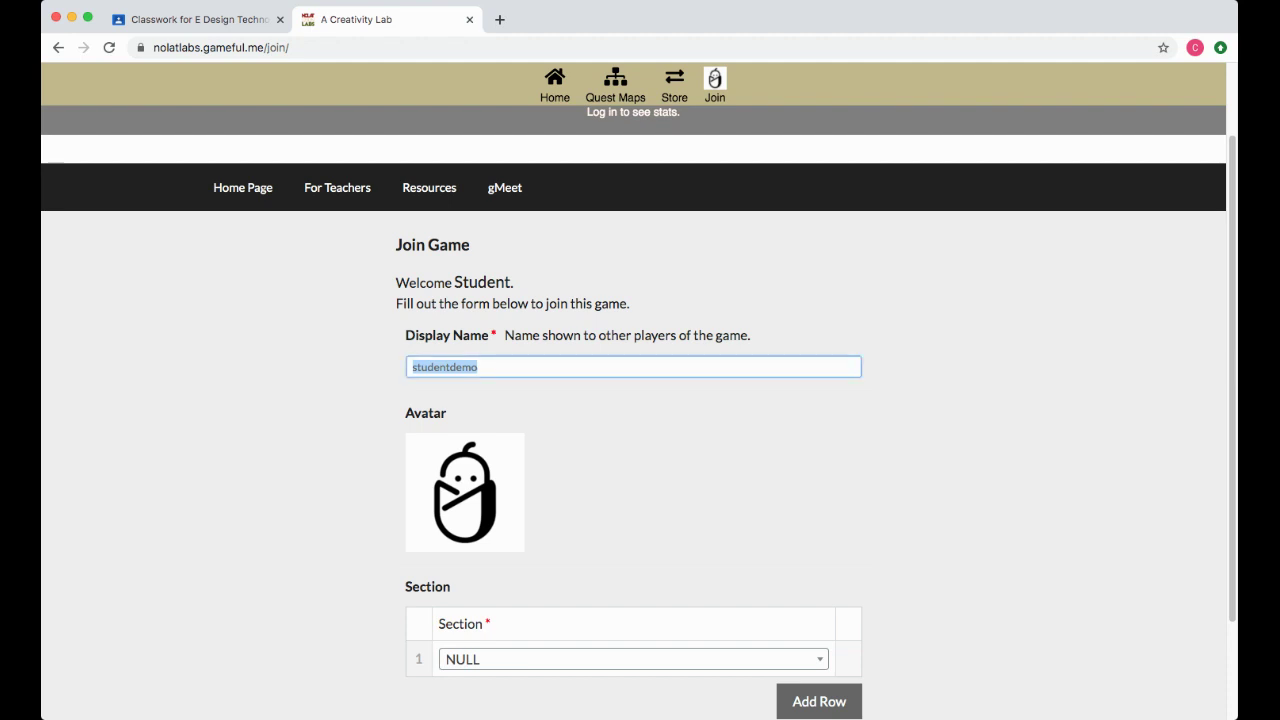
type("Baby ")
type("B")
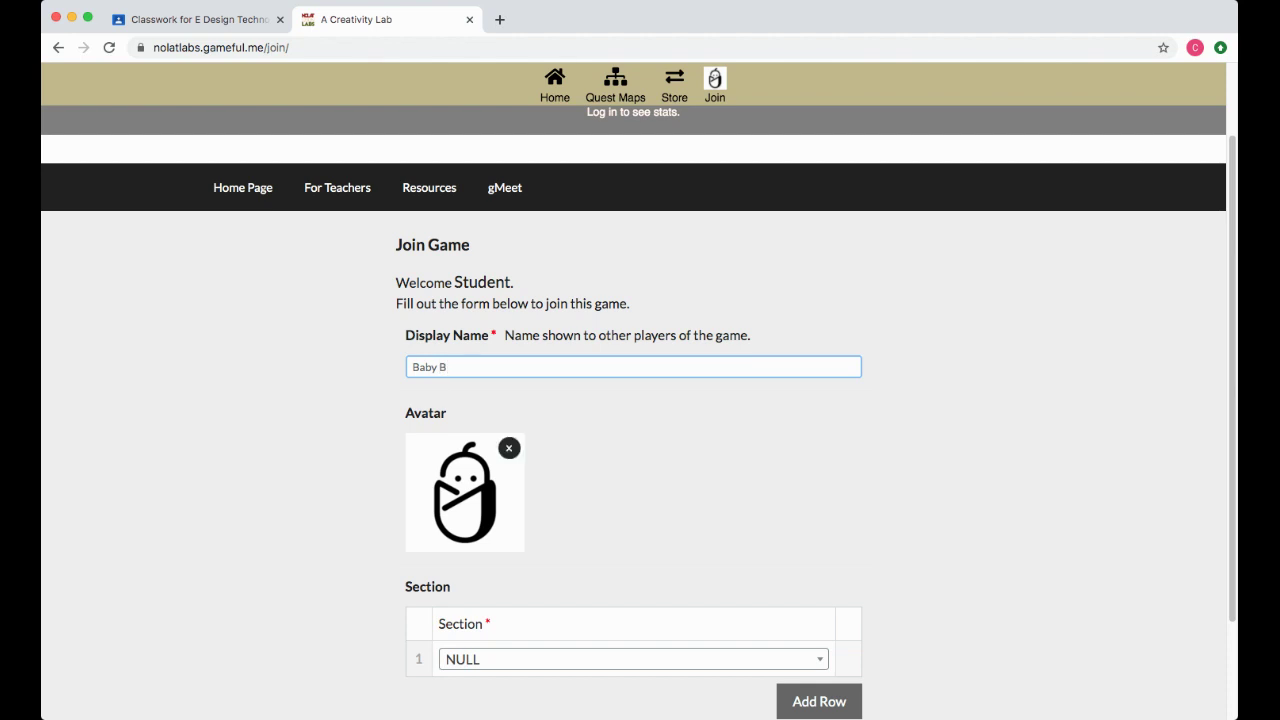
scroll(633, 430, "down", 3)
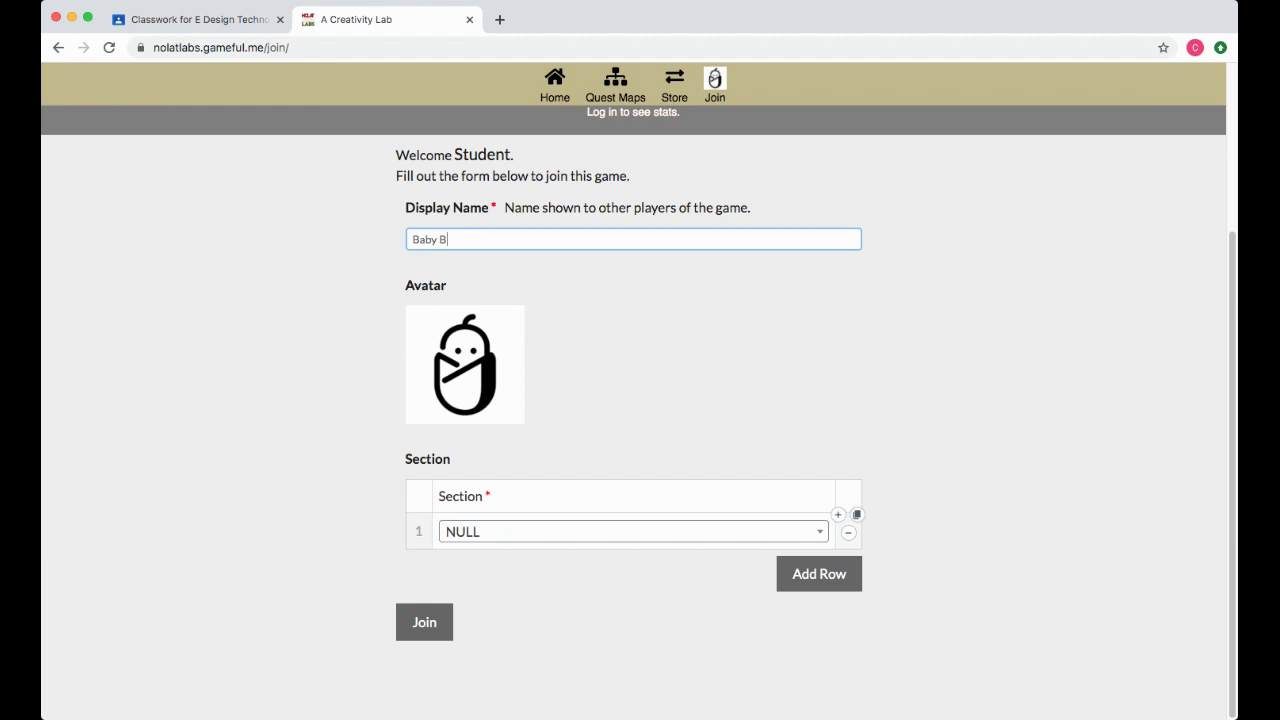
- Choose Block E as the section and join the game
left_click(633, 531)
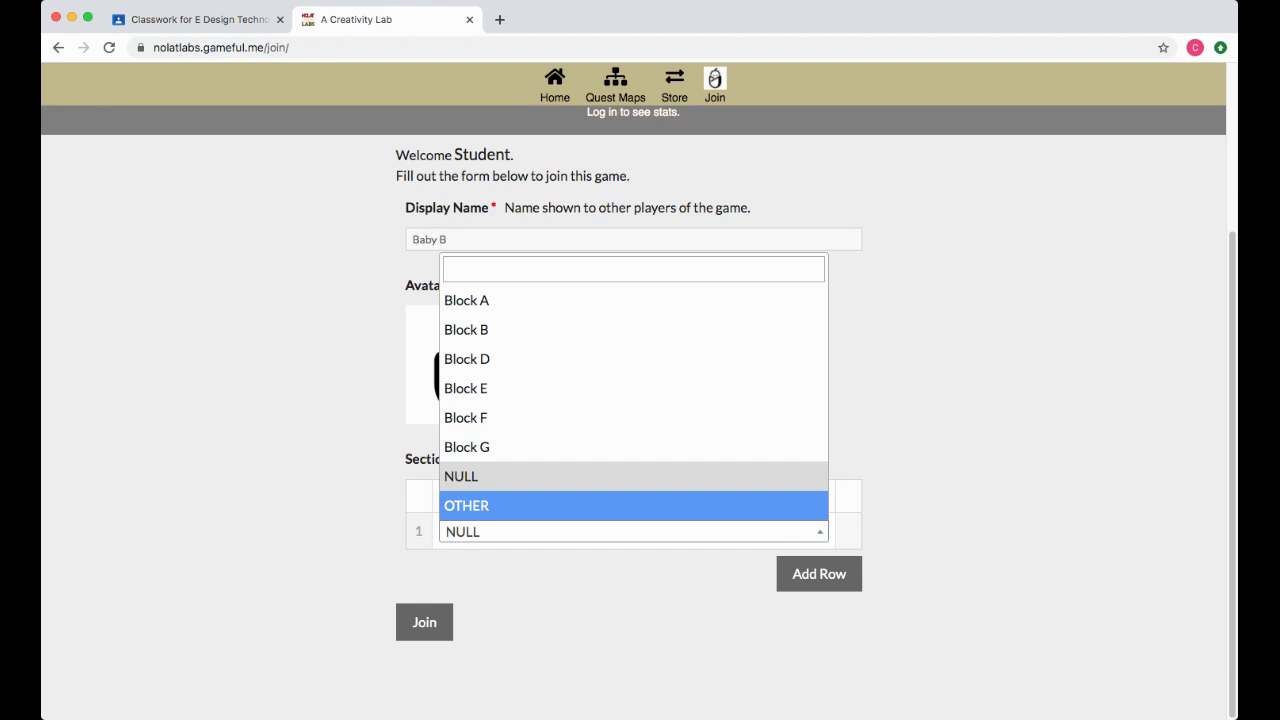
key("Up")
key("Up")
key("Up")
key("Up")
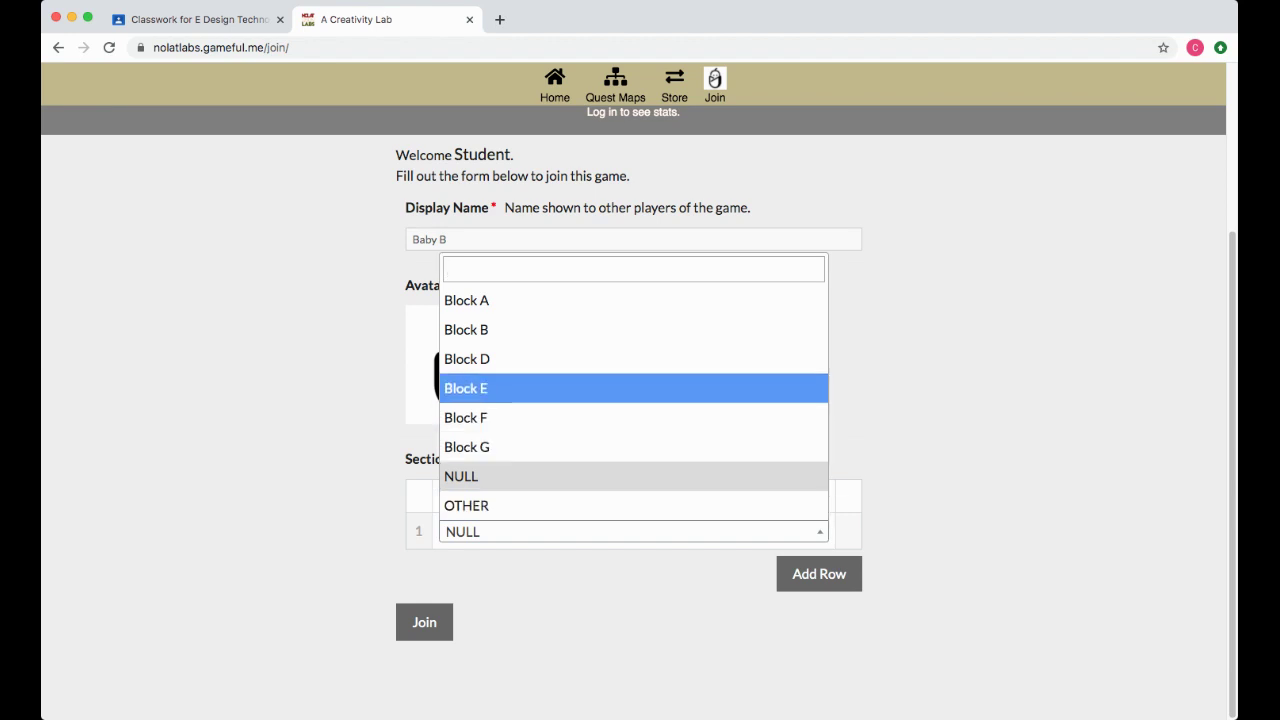
key("Return")
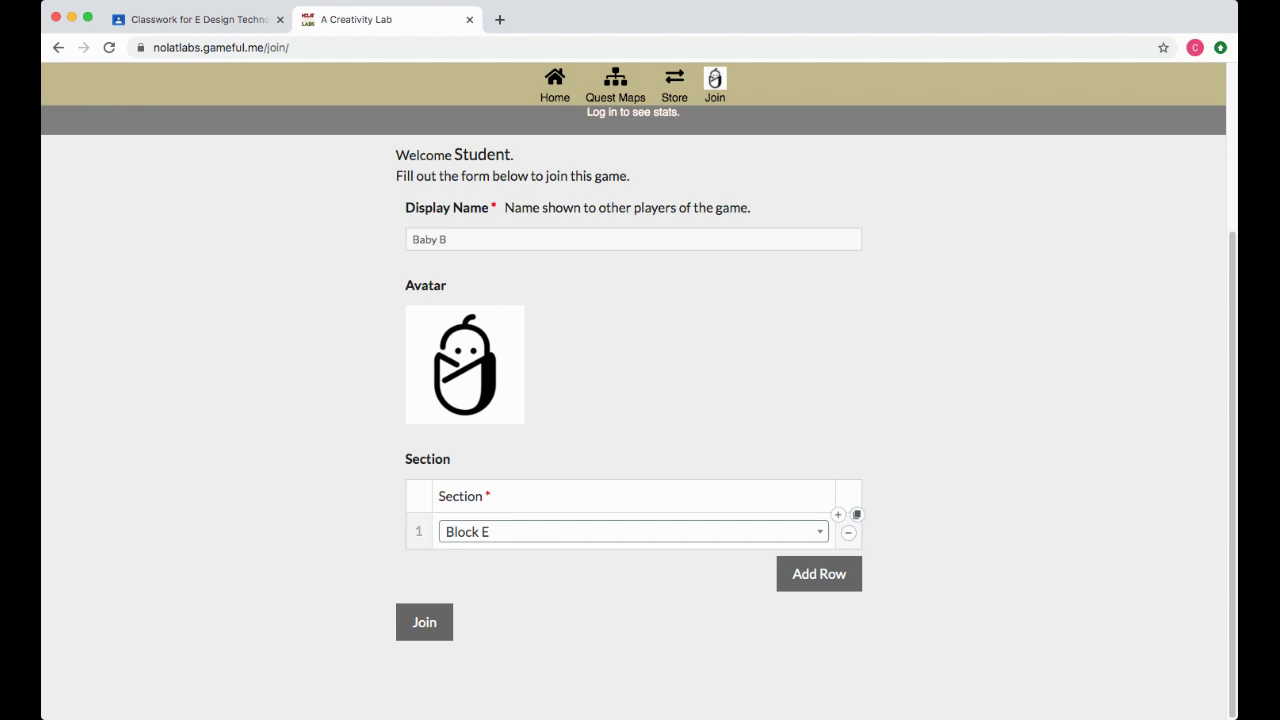
left_click(464, 622)
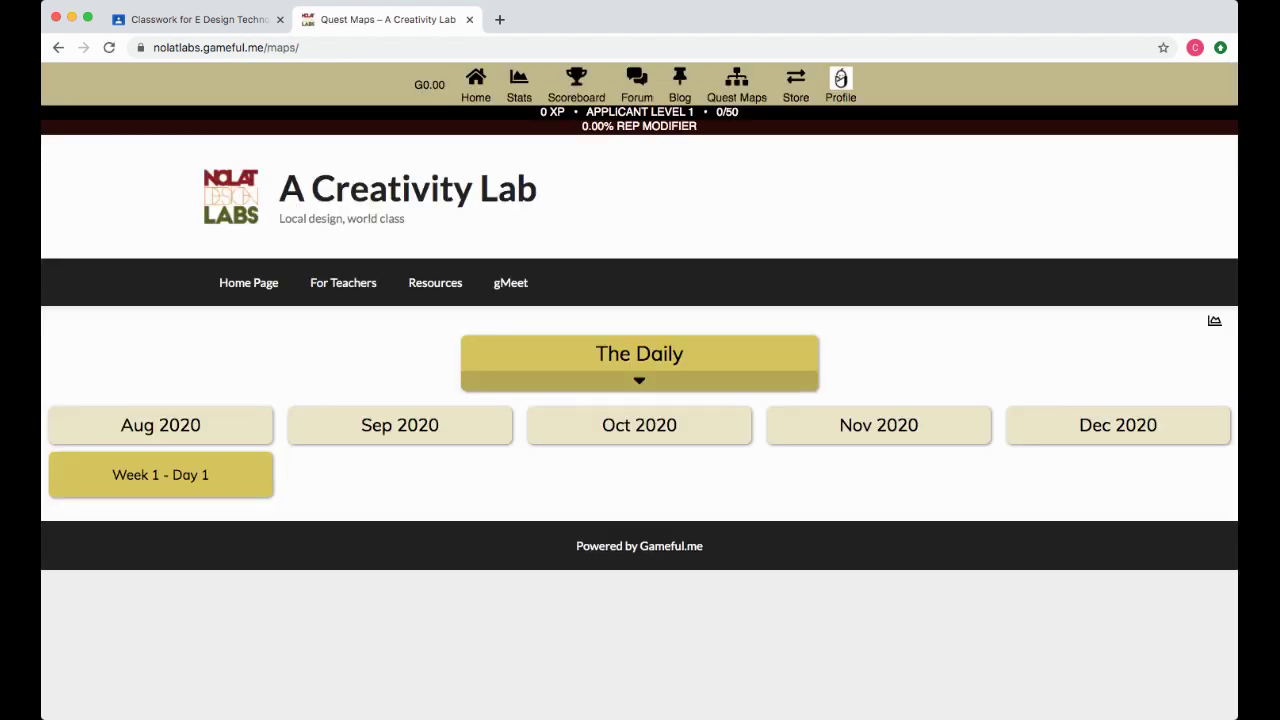
- Keep The Daily map selected and open the Week 1 – Day 1 card under Aug 2020
left_click(639, 360)
left_click(639, 406)
left_click(639, 362)
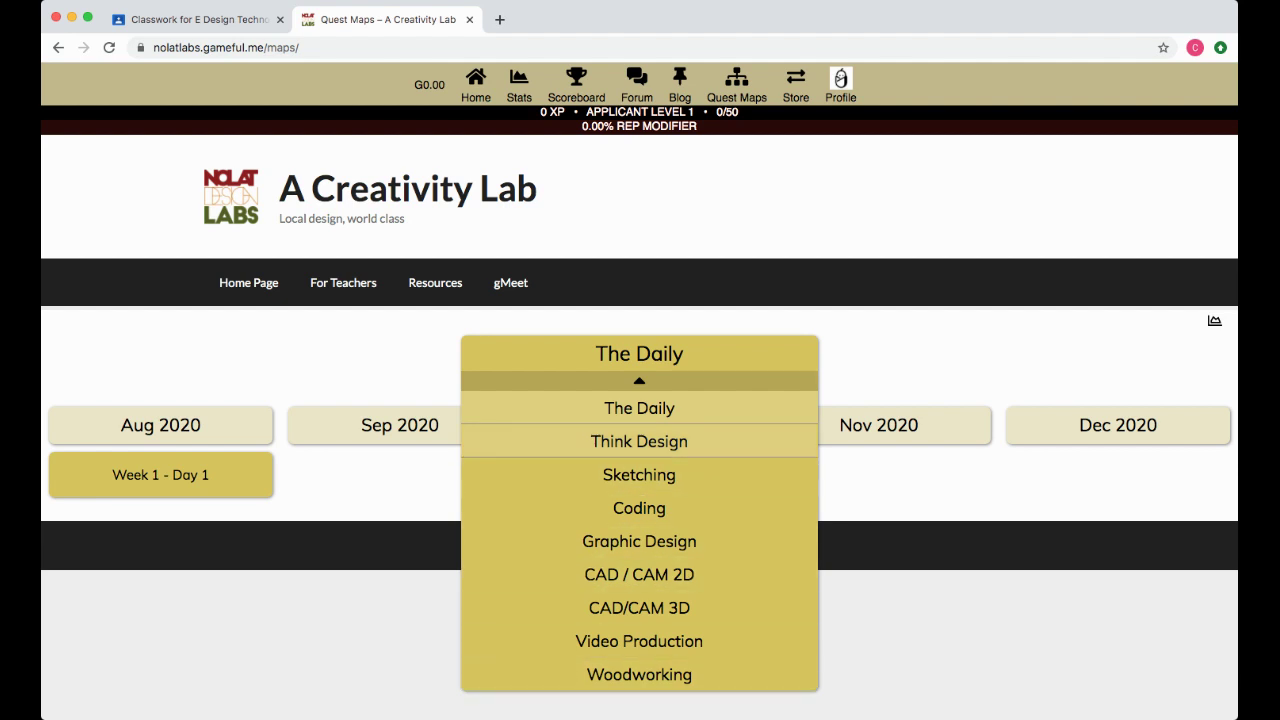
left_click(639, 408)
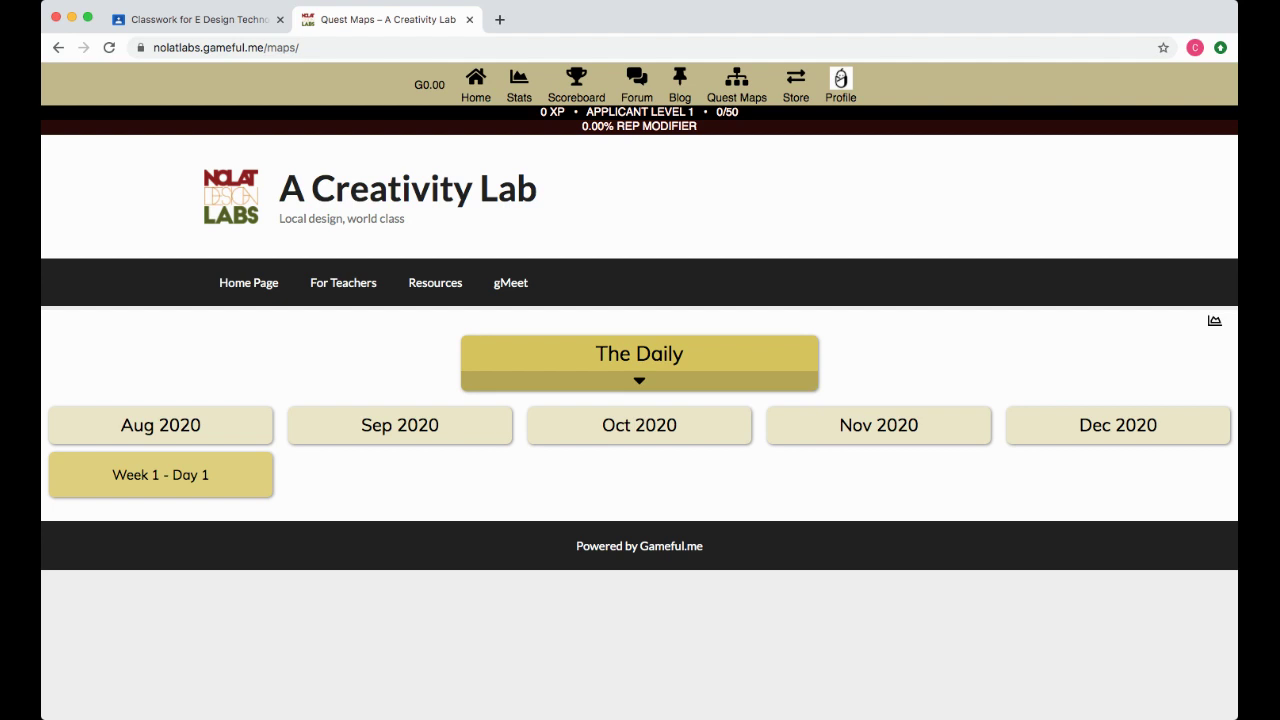
left_click(160, 474)
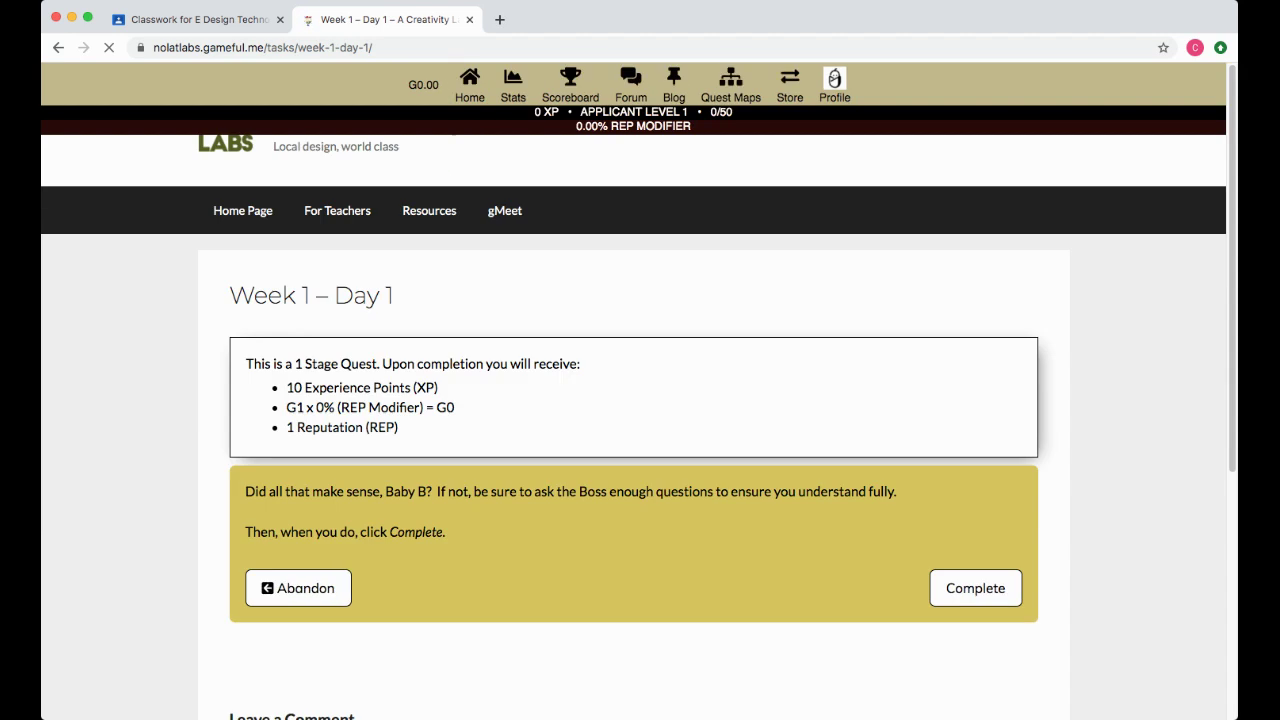
- Scroll the quest page down to the NolatLabs Daily W1D1 video and Complete prompt
scroll(633, 427, "down", 2)
scroll(633, 427, "down", 2)
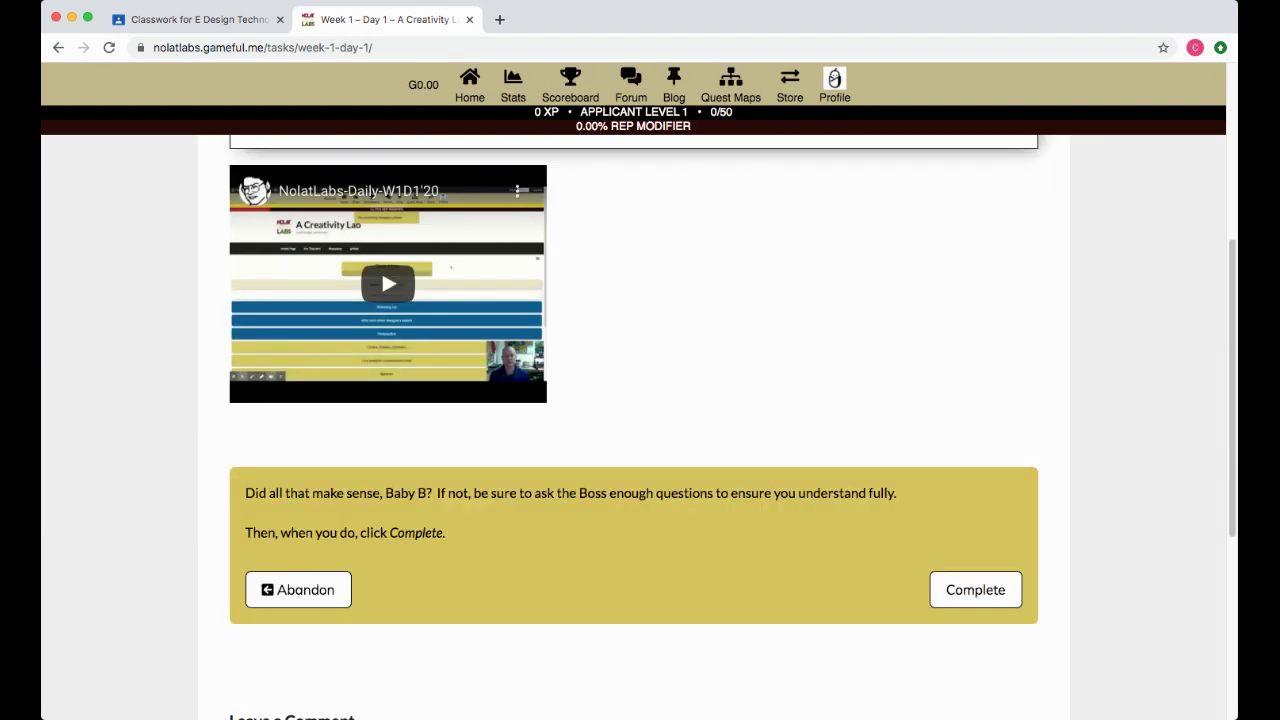